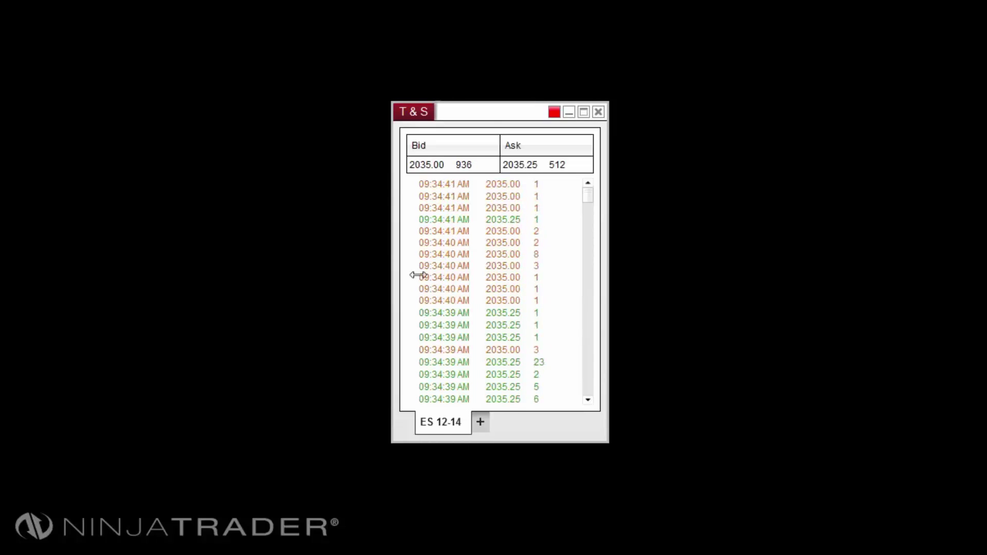
Open the options menu on the live ES 12-14 Time & Sales trade list
right_click(413, 241)
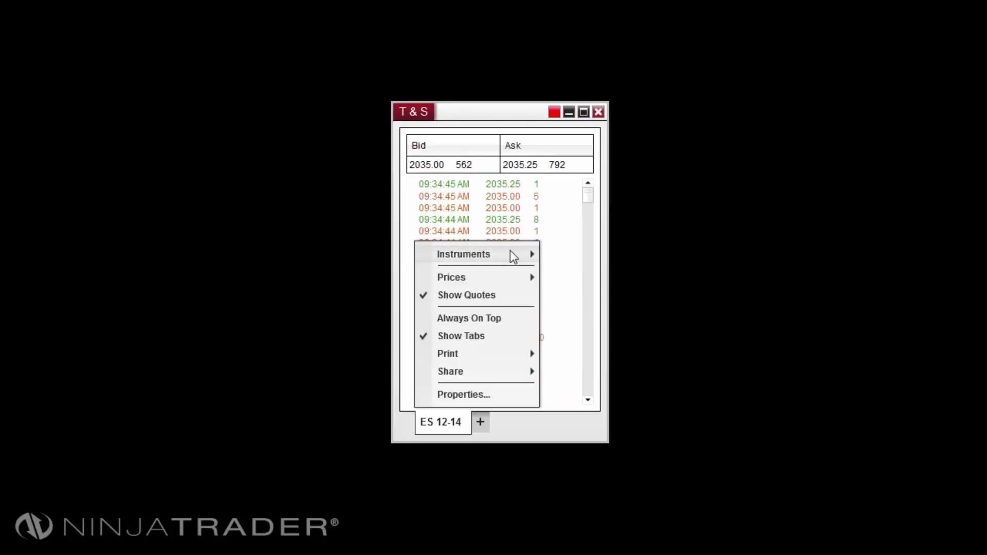
Enter ES 12-14 in the instrument search to make it the Time & Sales instrument
mouse_move(509, 253)
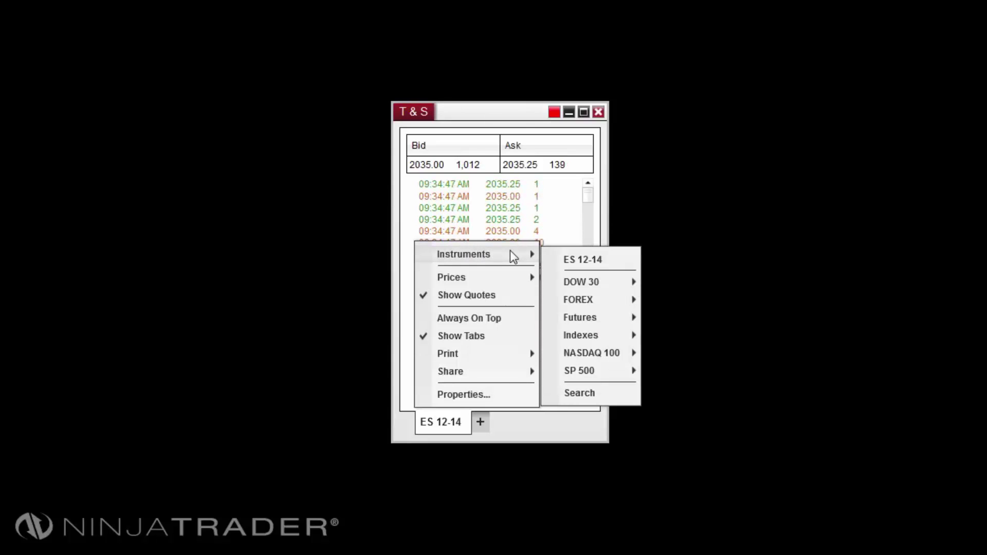
left_click(402, 214)
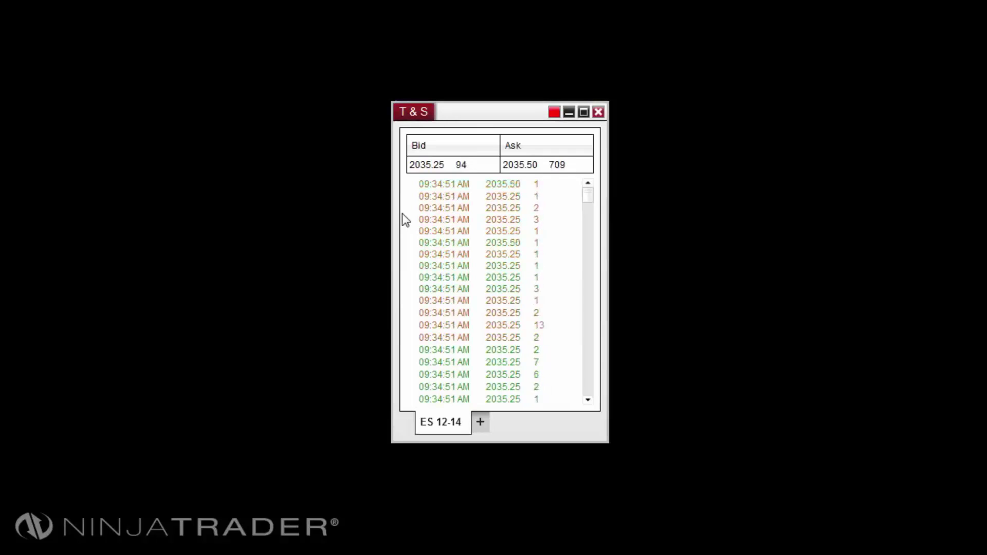
type("ES 12-14")
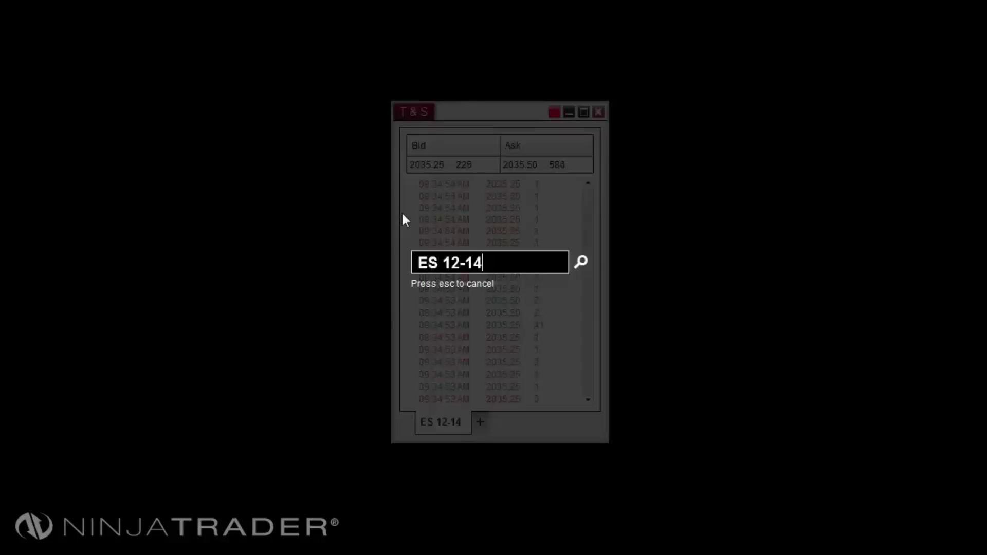
key("Return")
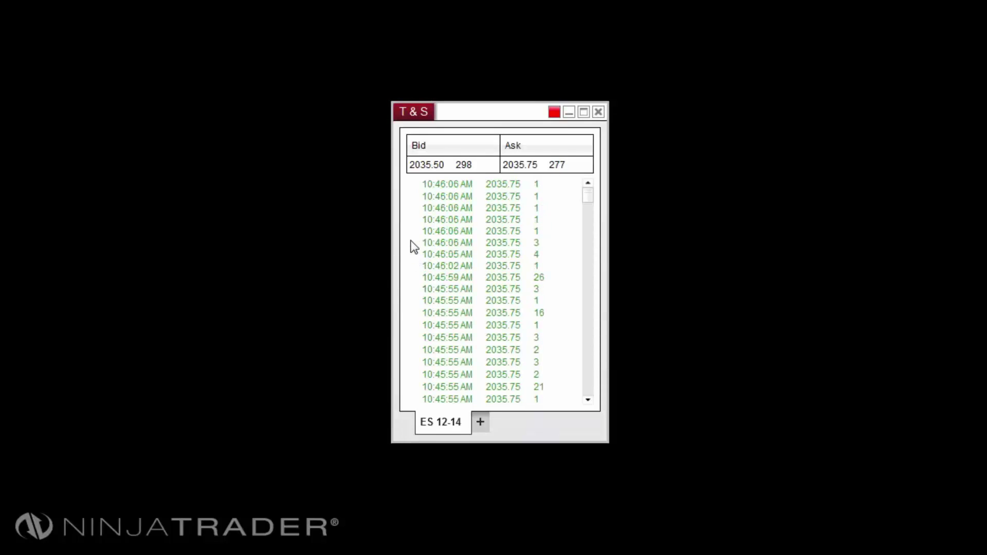
Open the context menu over the ES 12-14 trade list, showing Show Quotes and Show Tabs
right_click(413, 244)
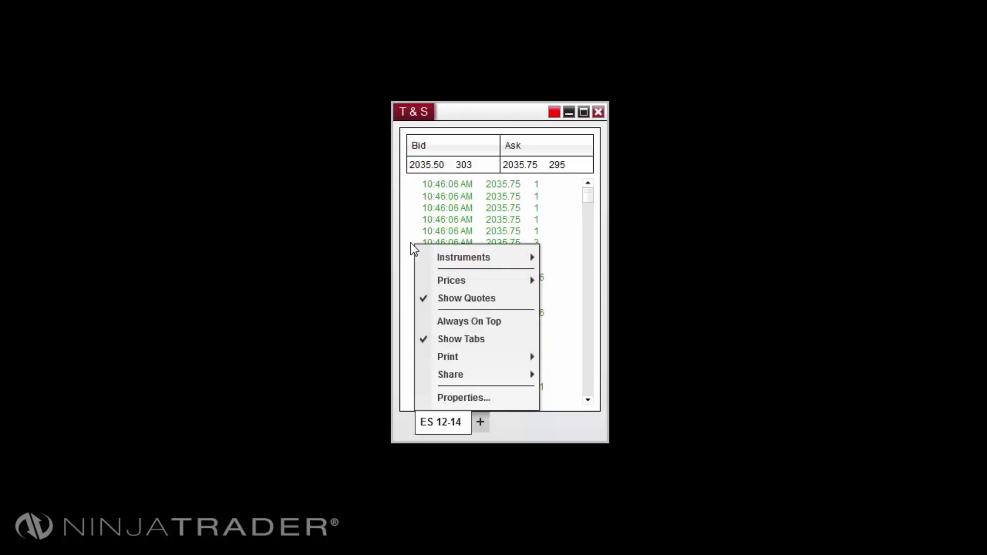
Turn Show Quotes off, then back on so the bid/ask header returns
left_click(456, 301)
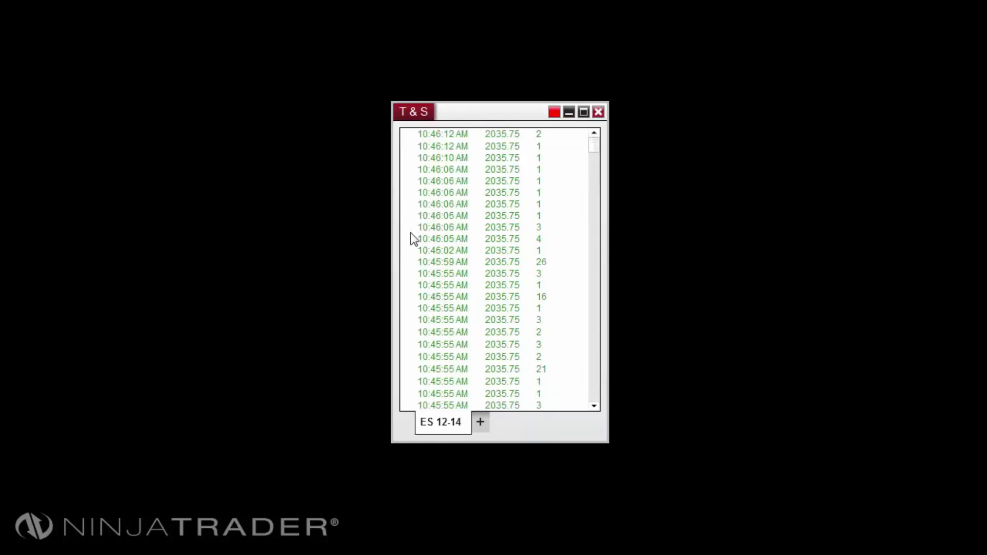
right_click(410, 229)
left_click(443, 289)
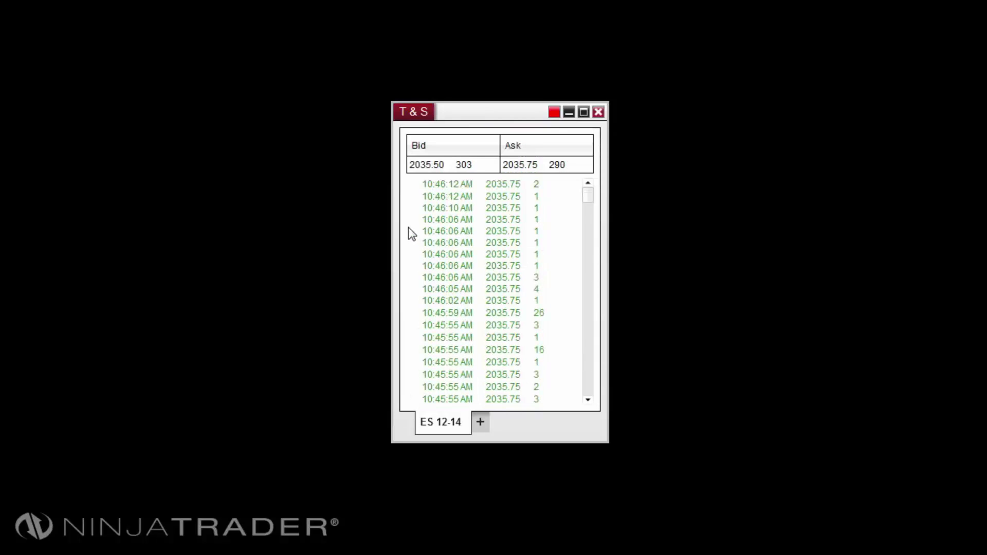
Review the Prices choices (Ask, Bid, Last), keep Last, and reopen the options menu
right_click(409, 229)
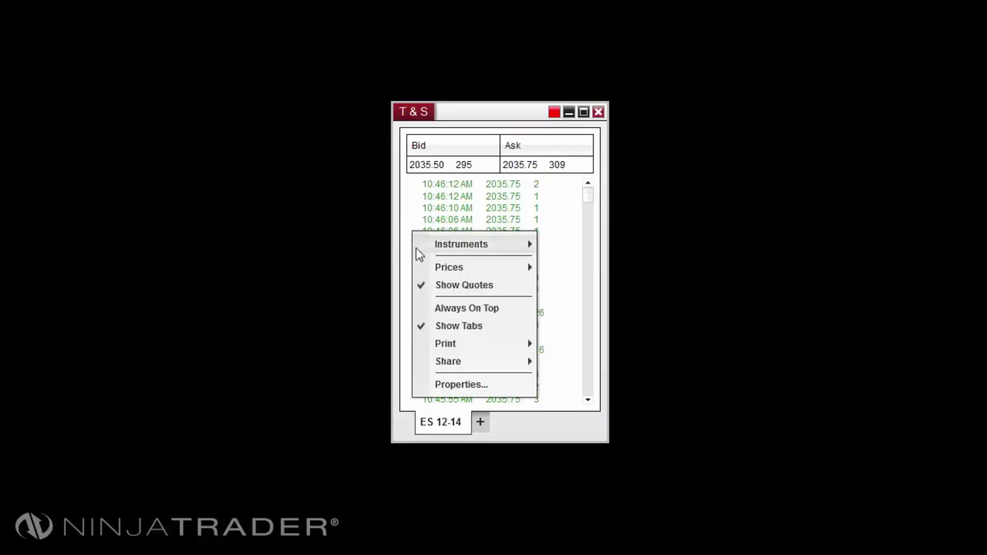
mouse_move(502, 272)
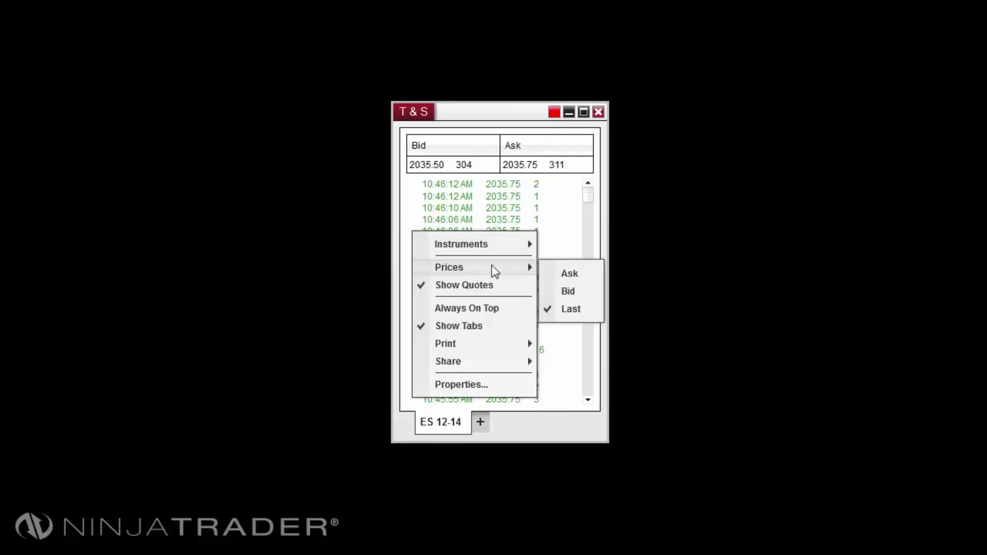
left_click(409, 223)
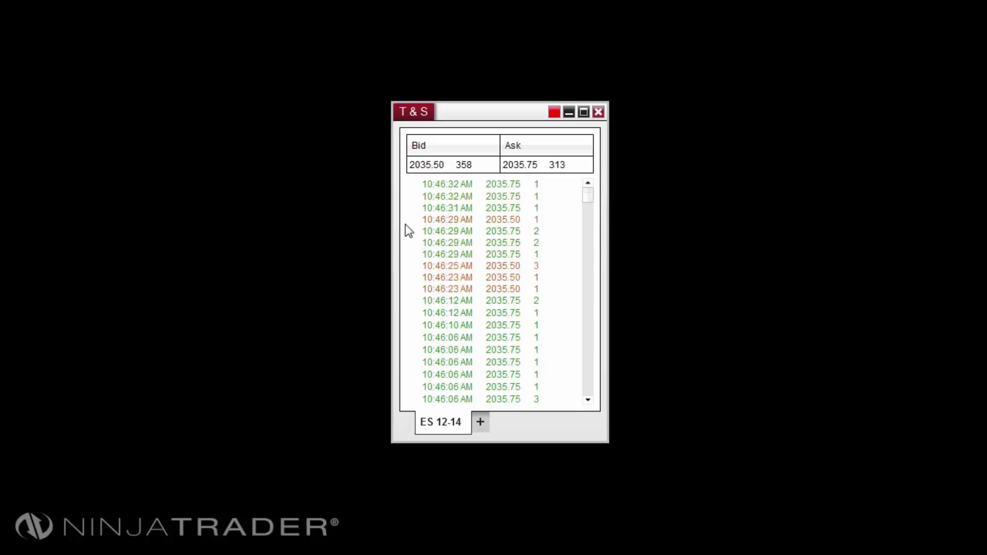
right_click(406, 226)
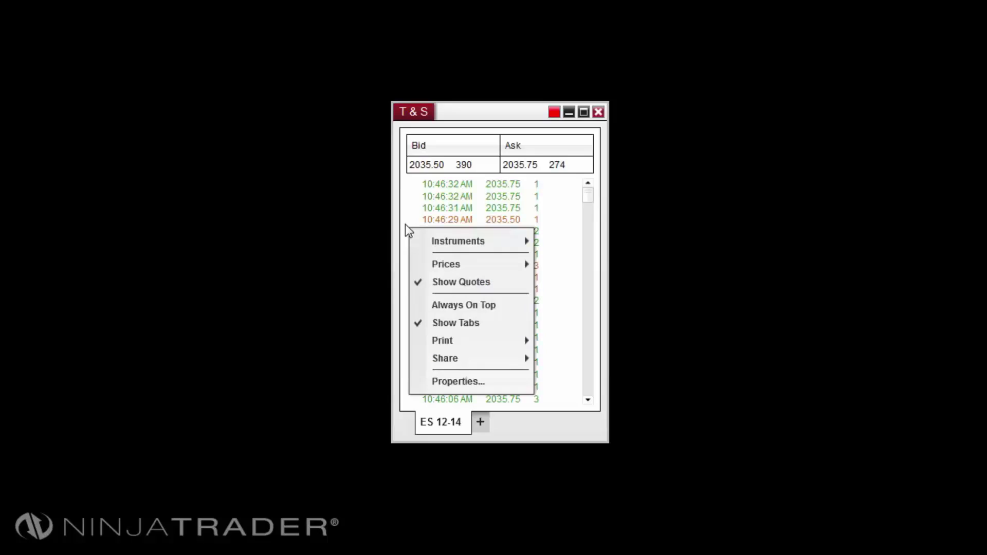
left_click(467, 384)
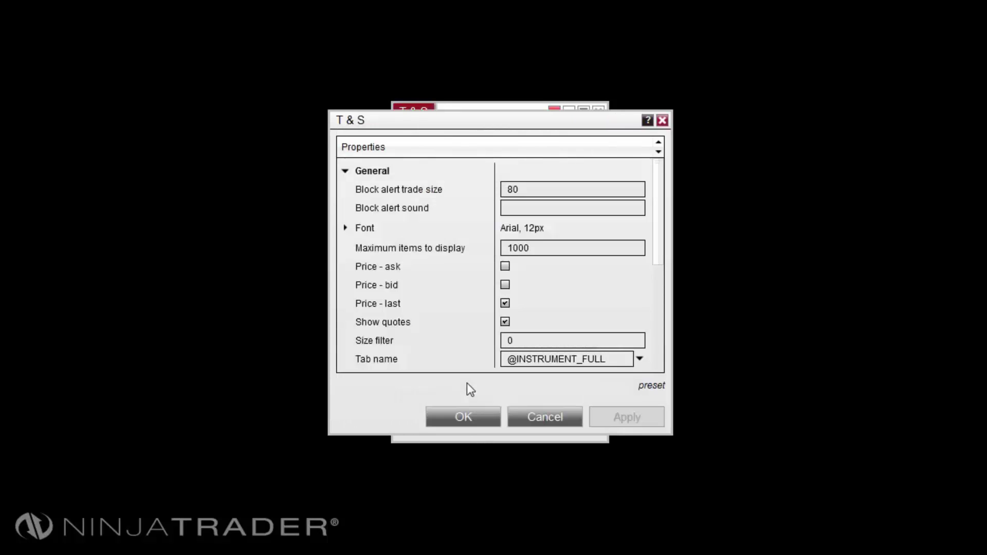
scroll(405, 252, "down", 3)
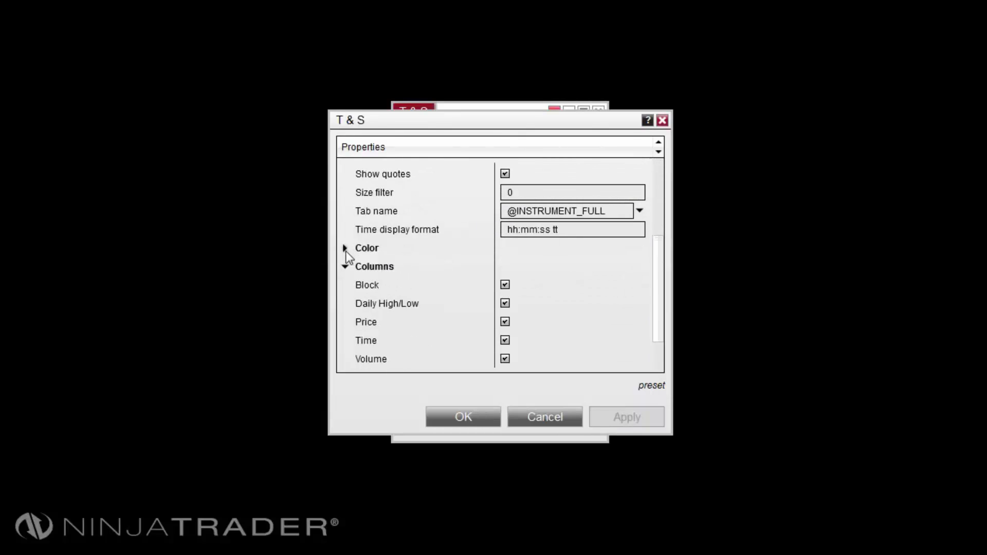
left_click(346, 251)
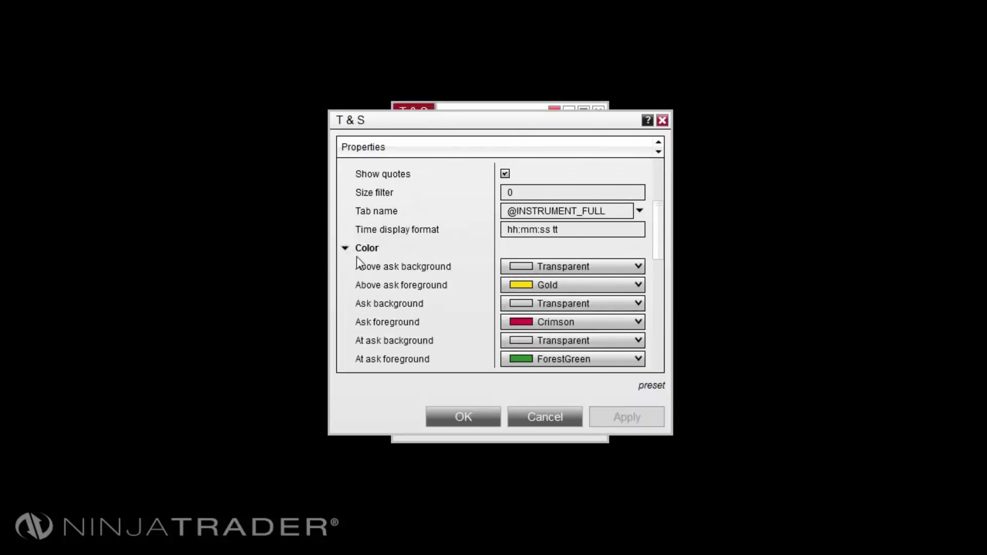
scroll(366, 270, "down", 3)
scroll(366, 271, "down", 3)
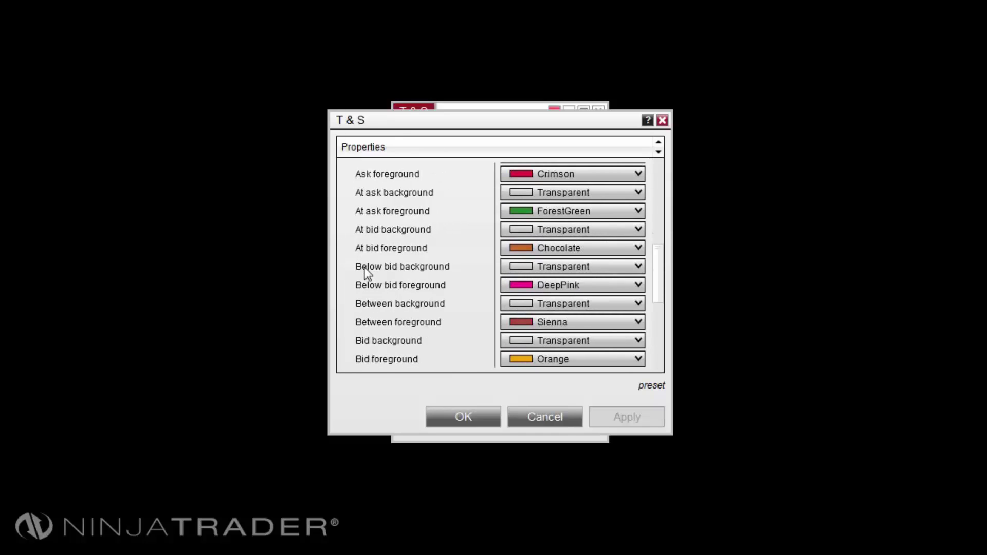
scroll(366, 271, "down", 3)
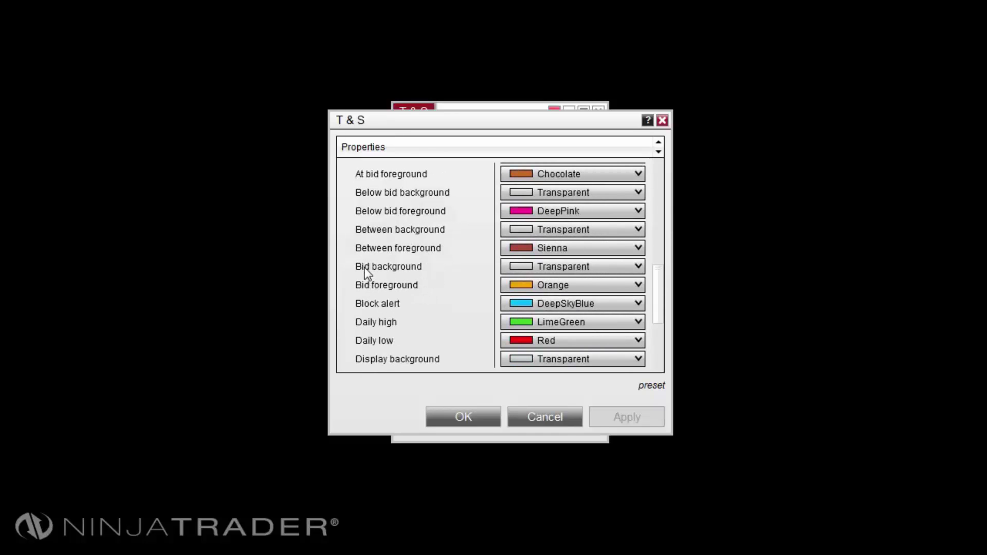
scroll(367, 272, "down", 2)
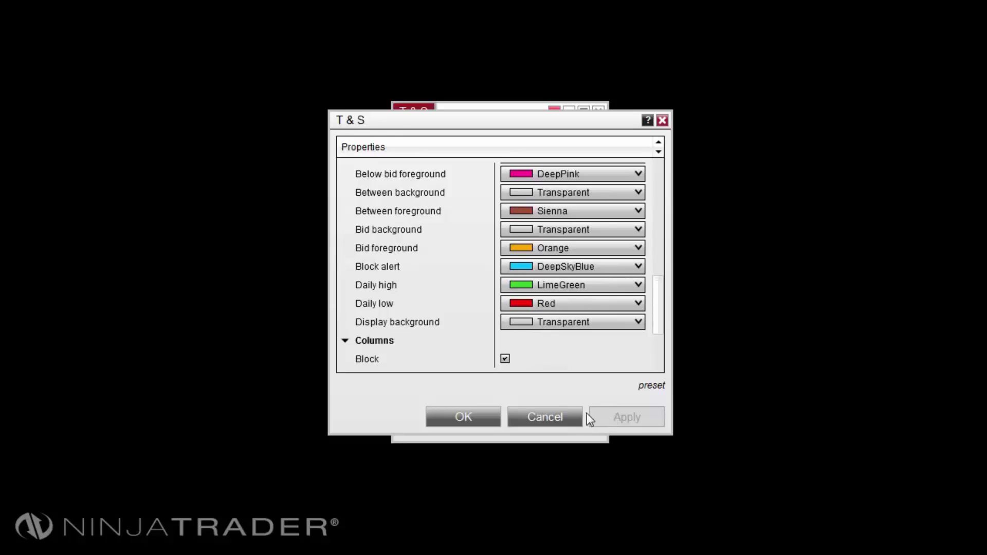
left_click(491, 416)
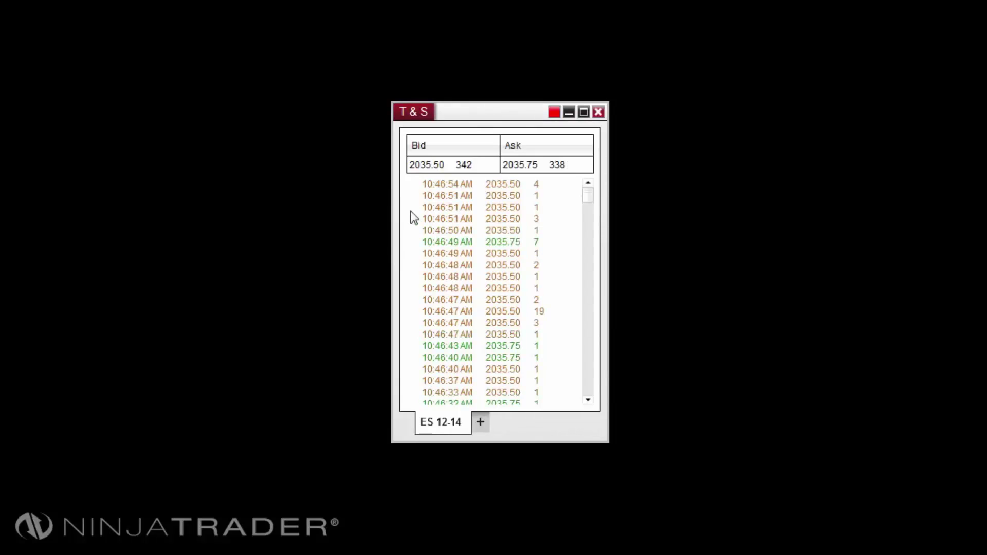
Browse the Instruments, Prices and Print submenus, then widen the time column slightly
right_click(414, 218)
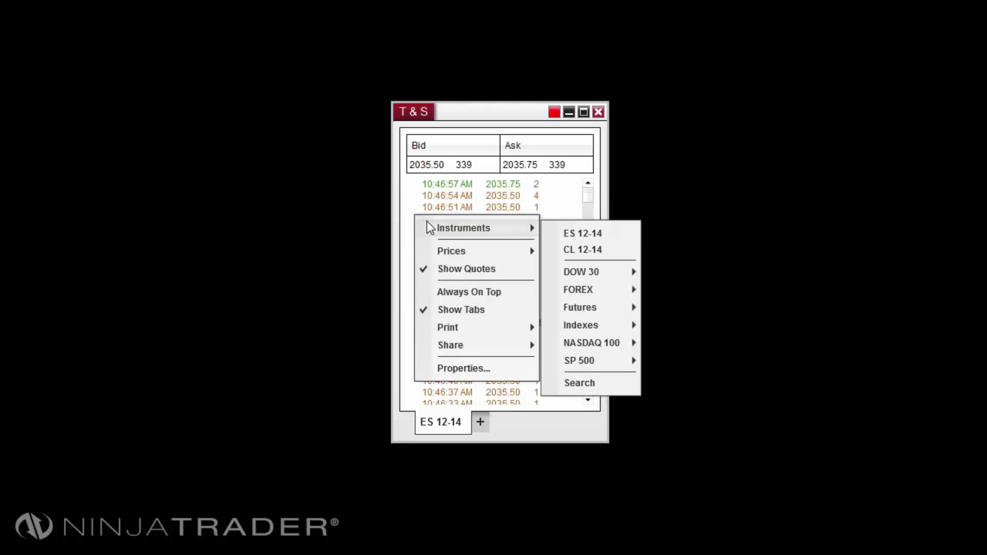
mouse_move(430, 252)
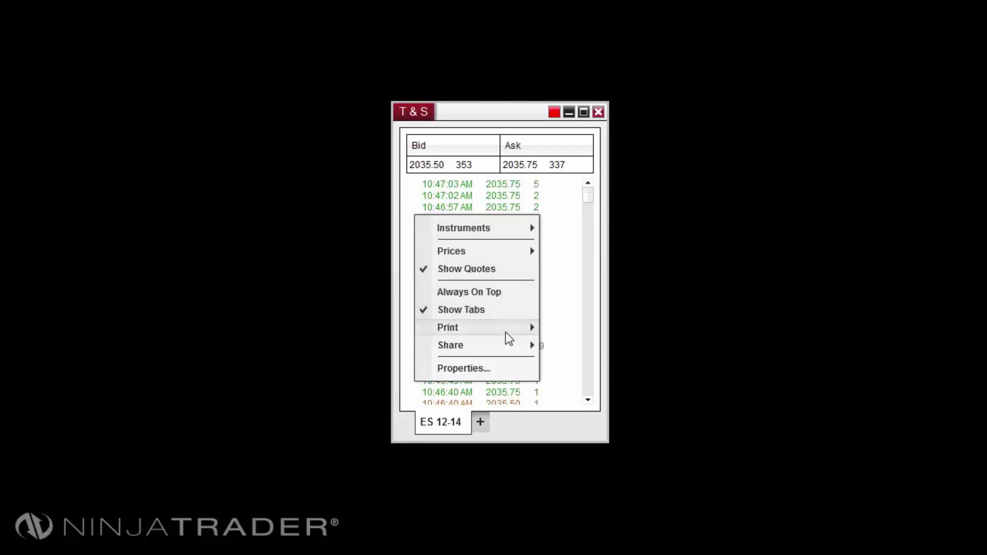
mouse_move(505, 333)
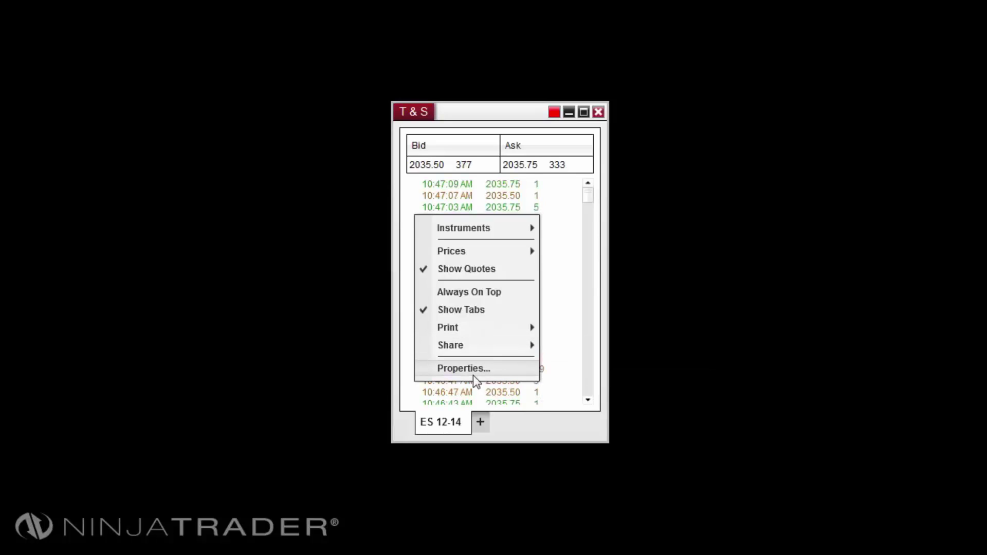
left_click(397, 372)
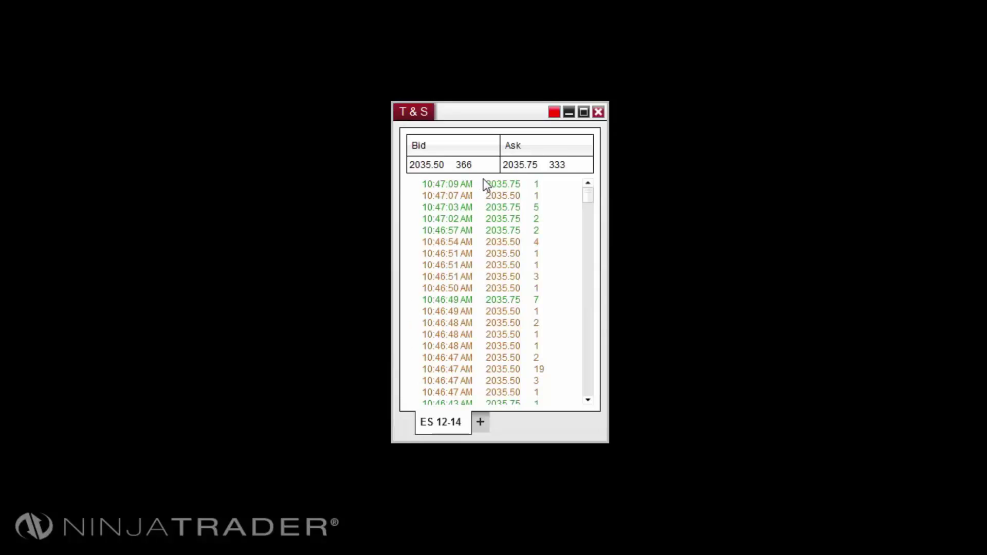
mouse_move(482, 179)
left_mouse_down()
mouse_move(501, 181)
mouse_move(483, 178)
left_mouse_up()
Add and remove a second ES 12-14 tab, then show the instrument link colours
left_click(480, 423)
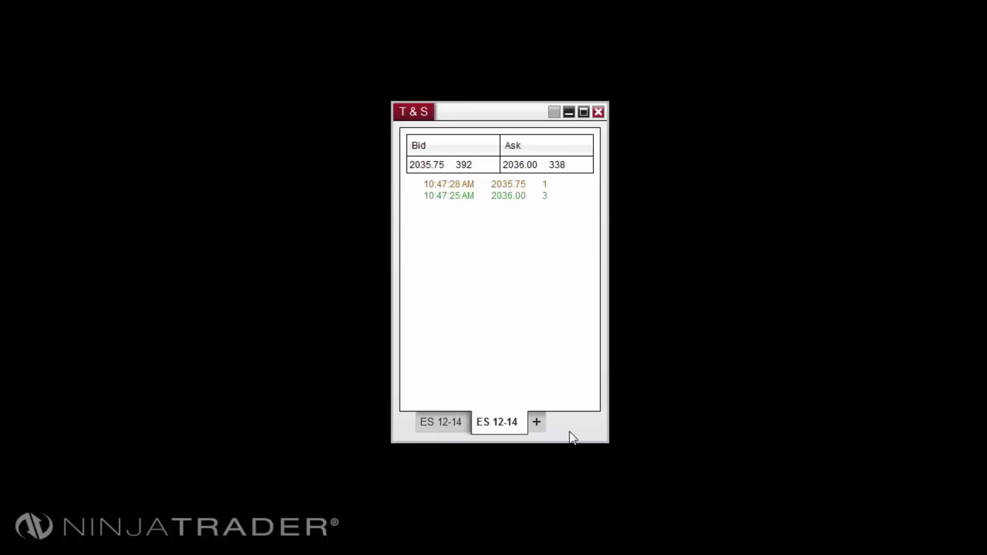
left_click(522, 422)
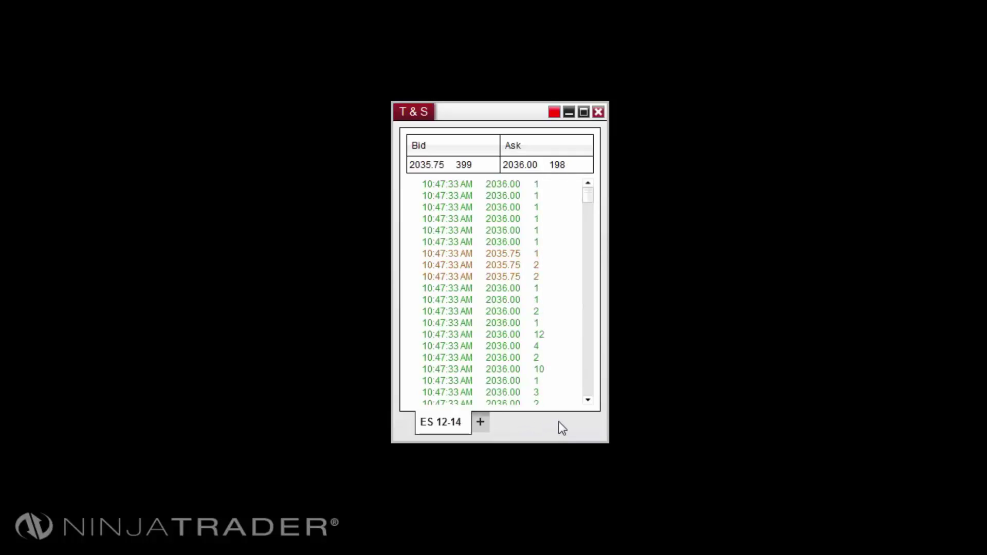
left_click(555, 112)
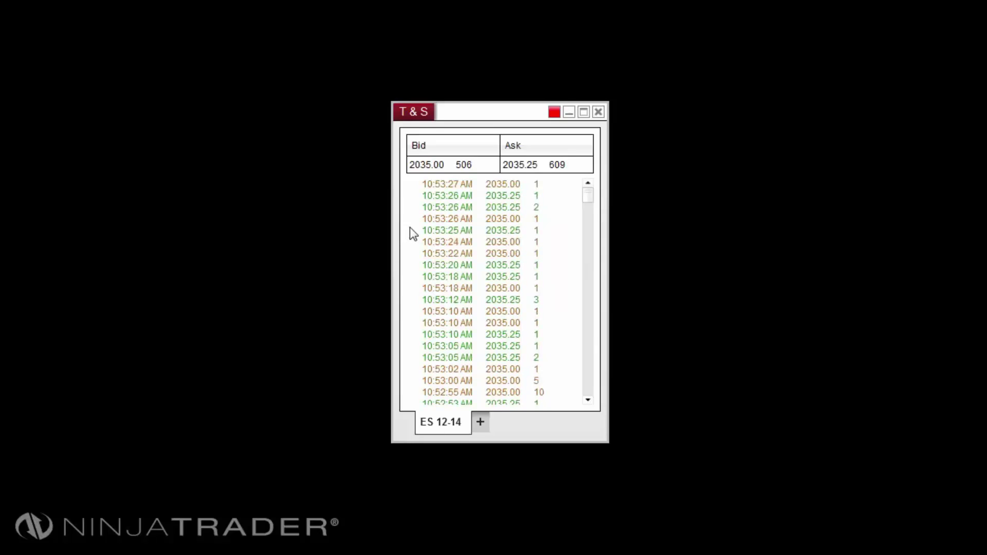
Open the options menu over the ES 12-14 trades listed through 10:53:32 AM
right_click(411, 228)
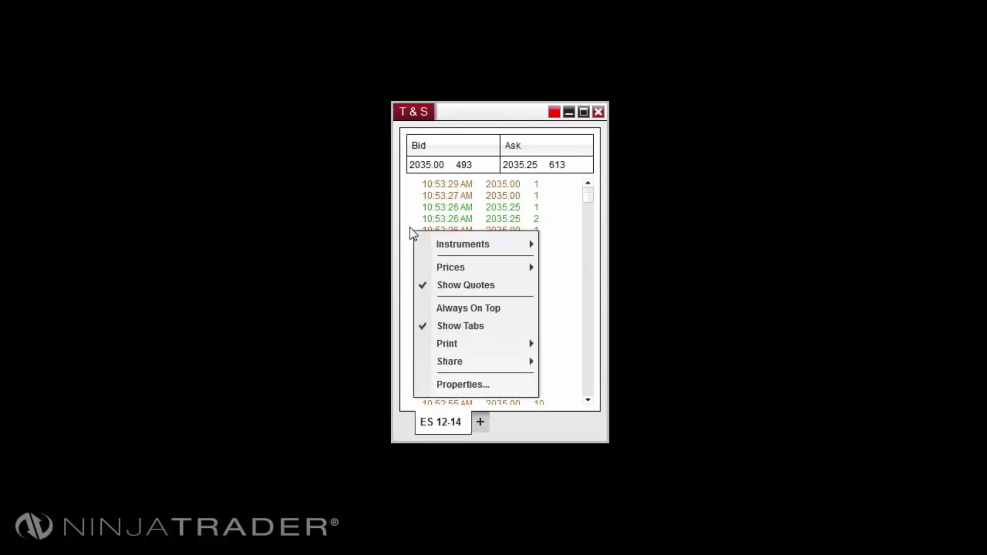
Open Properties and scroll the property grid down to the Window section
left_click(454, 387)
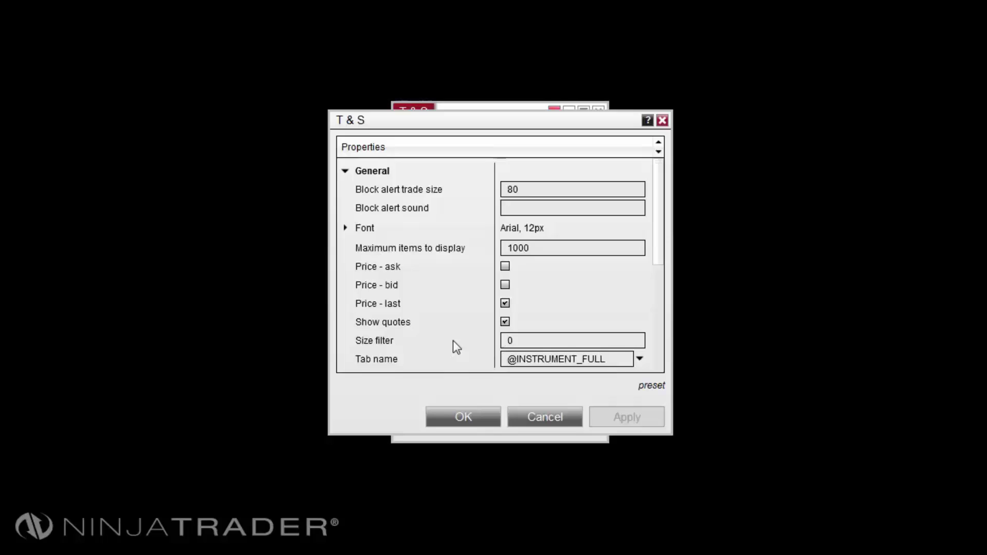
scroll(453, 341, "down", 3)
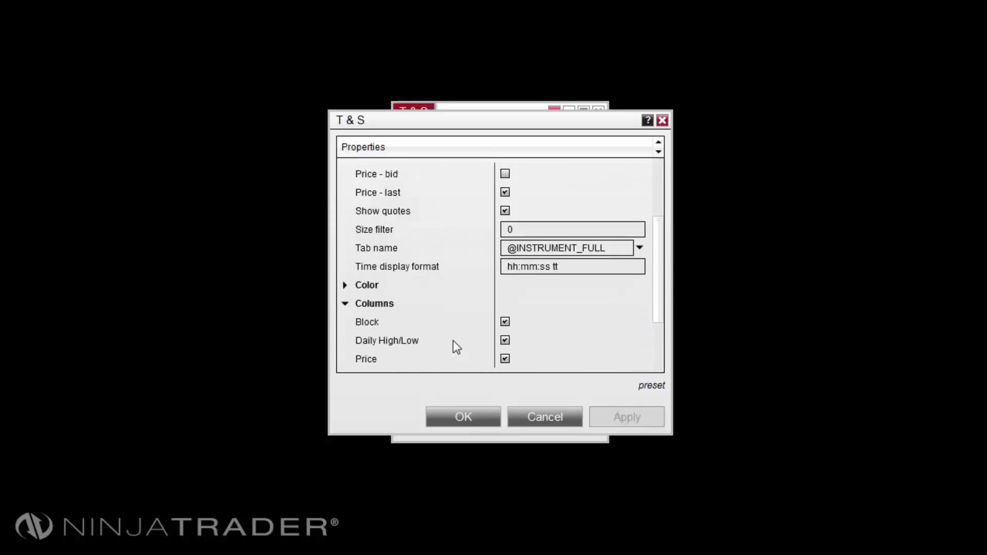
scroll(452, 341, "down", 1)
scroll(452, 341, "down", 1)
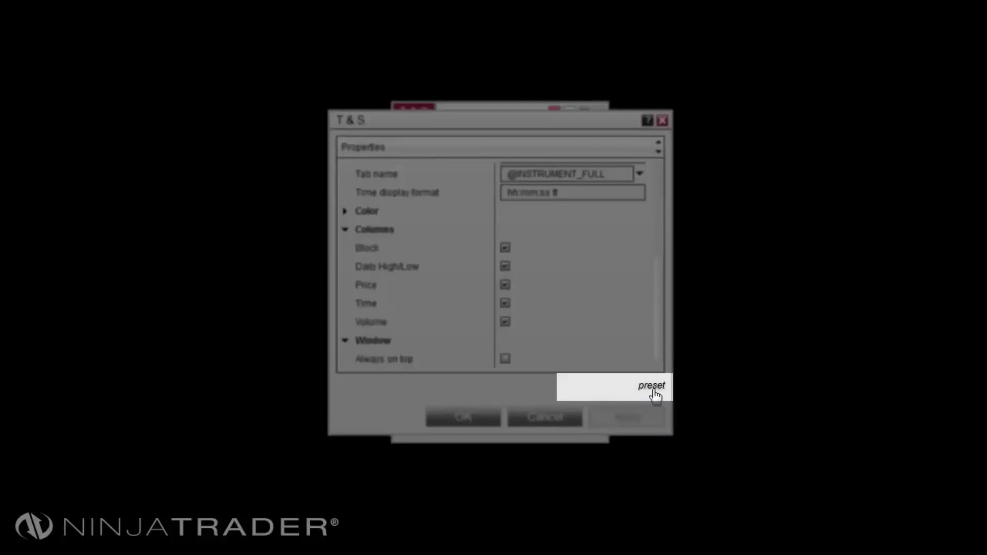
Use the preset link at the dialog's bottom right to show save and restore
left_click(654, 390)
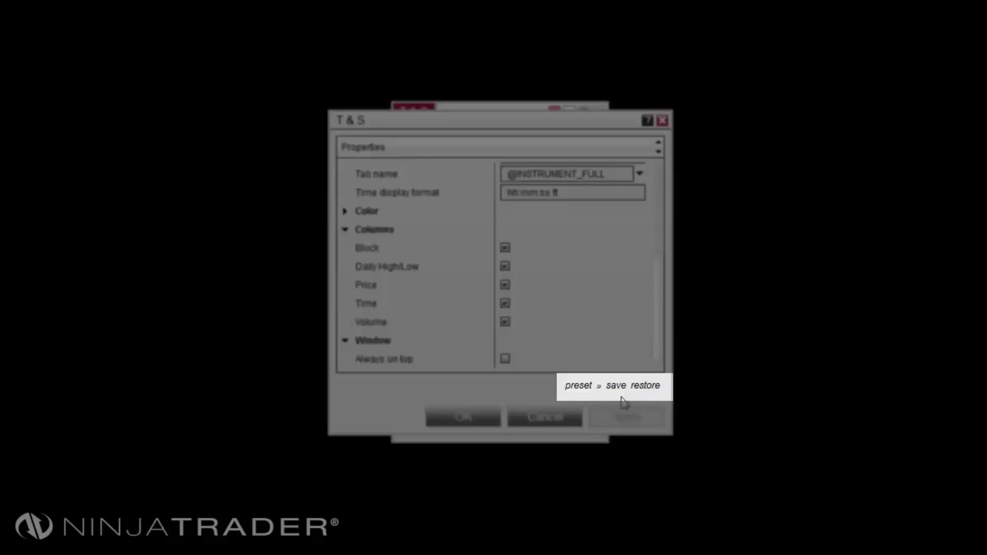